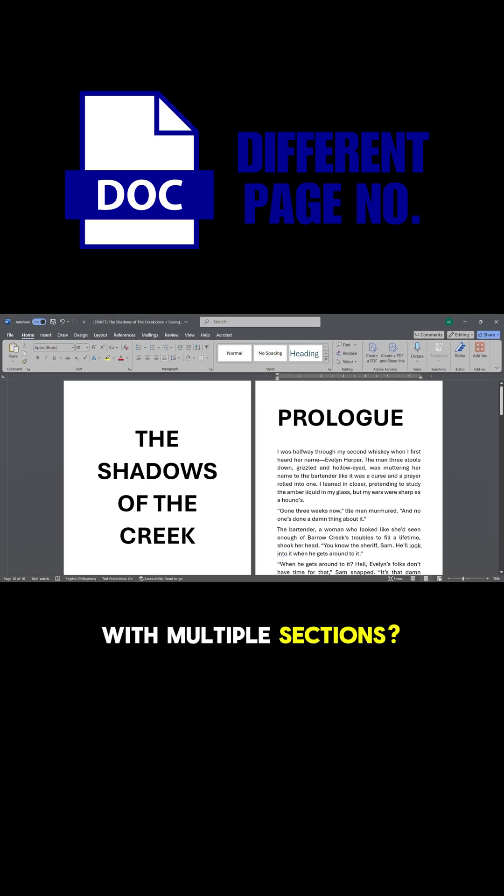
scroll(348, 511, "down", 5)
scroll(348, 511, "down", 3)
scroll(348, 511, "down", 2)
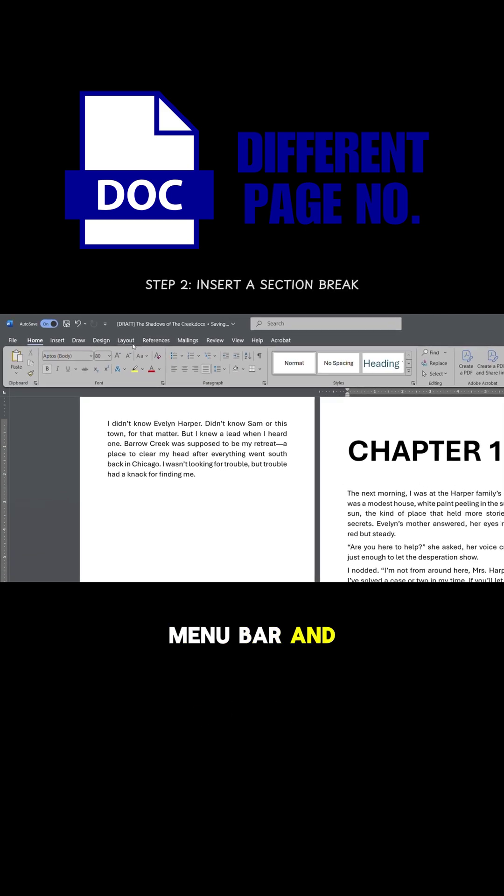
Insert a Next Page section break before Chapter 1.
left_click(126, 341)
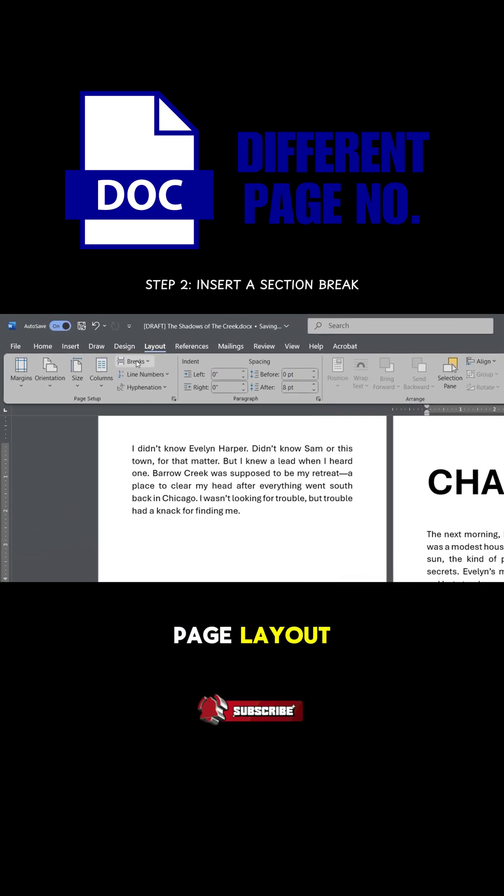
left_click(138, 362)
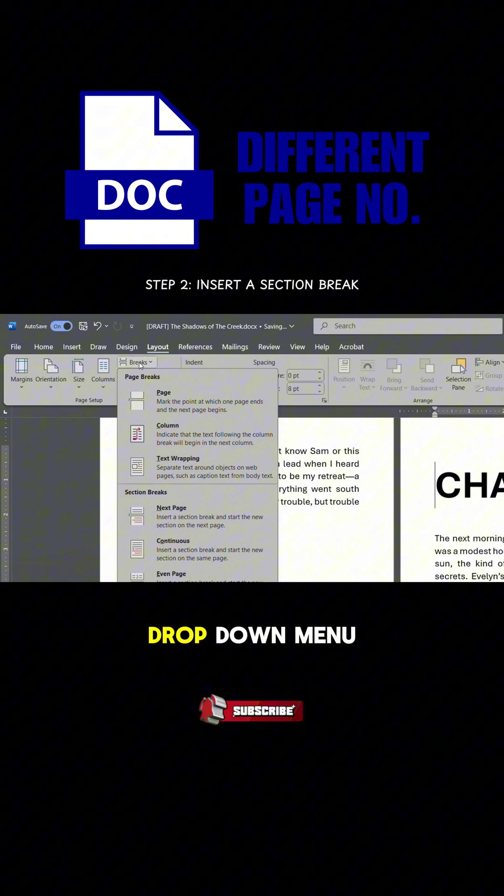
left_click(178, 512)
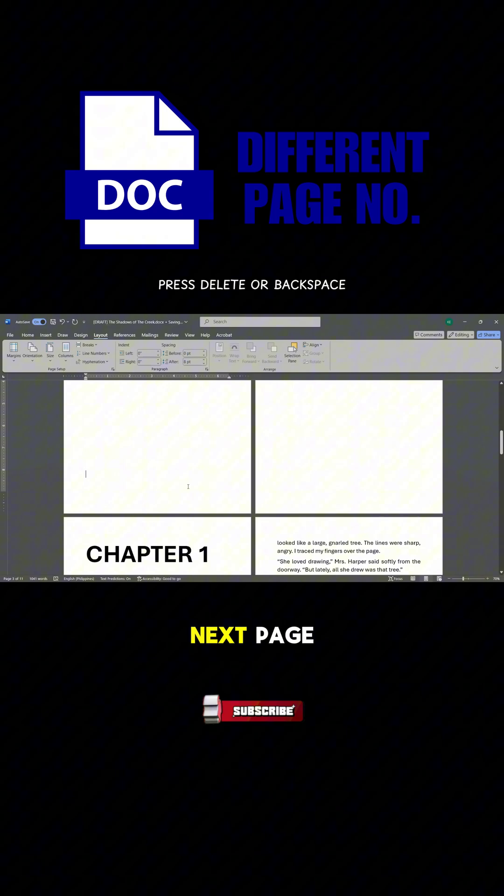
Delete the blank page left before Chapter 1.
key("BackSpace")
scroll(275, 455, "up", 5)
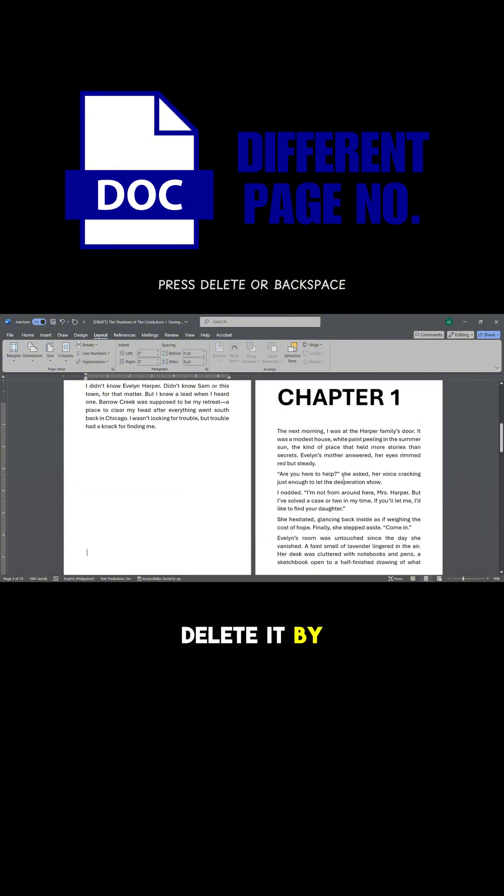
scroll(280, 490, "down", 6)
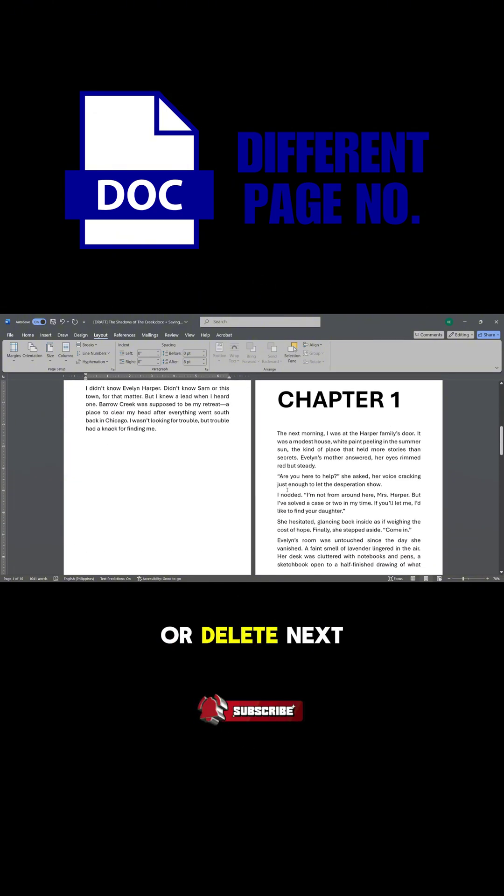
Add a Plain Number 3 page number to the footer and unlink Chapter 1's footer from the prologue.
double_click(280, 520)
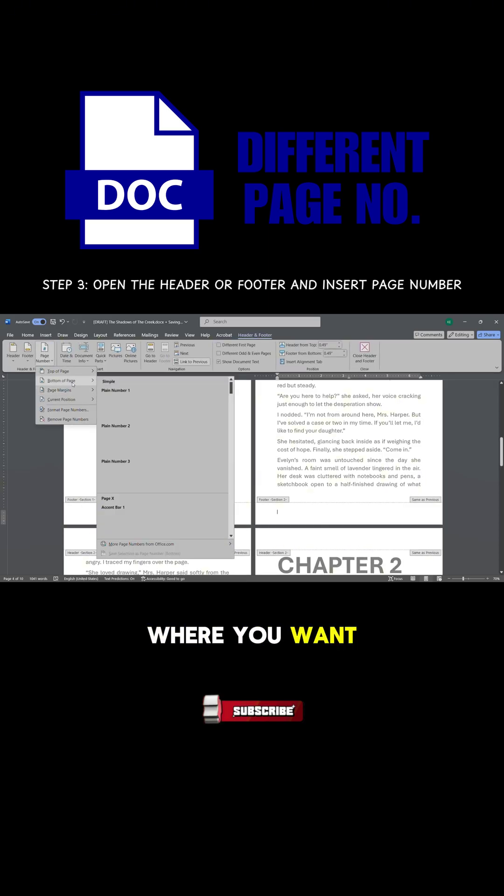
mouse_move(67, 386)
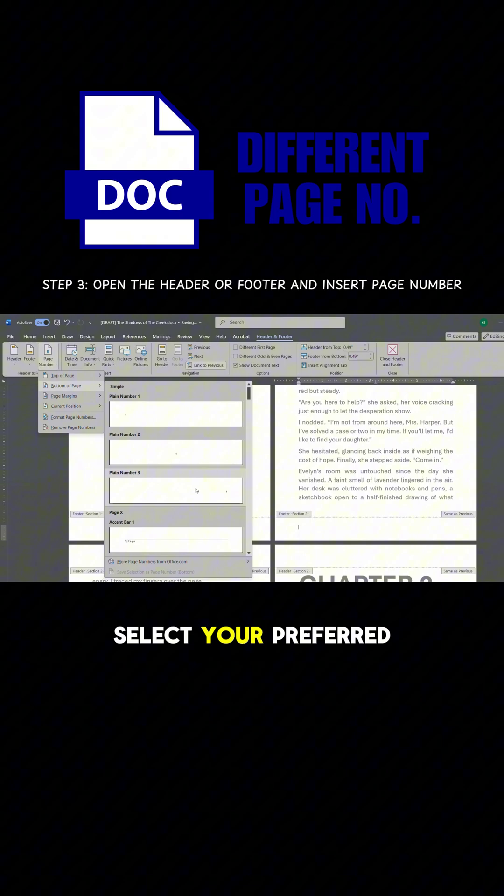
left_click(262, 541)
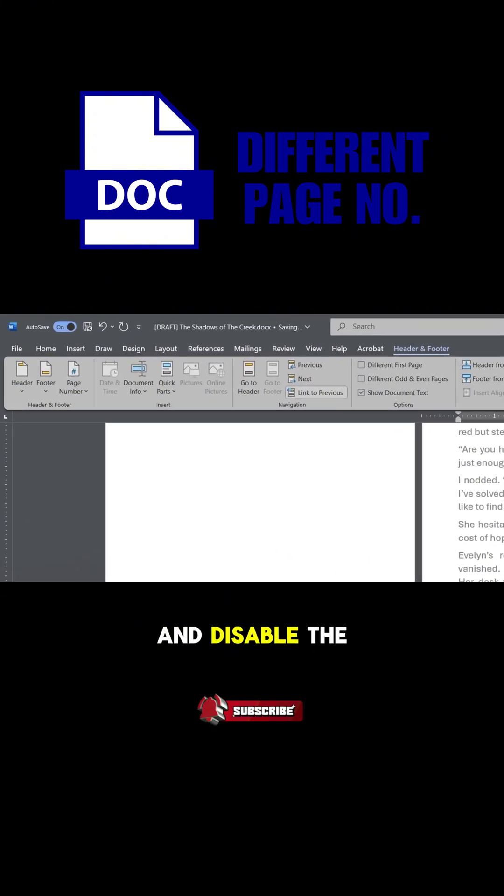
left_click(324, 406)
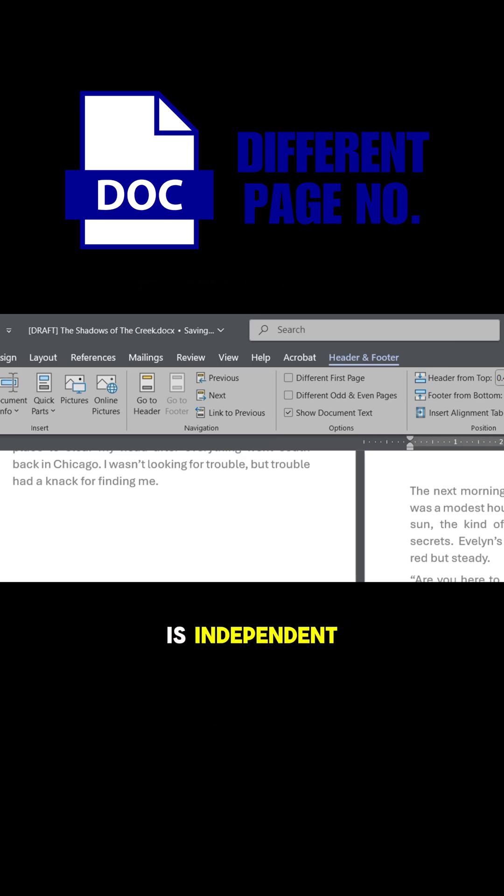
Set Chapter 1's page number format to start at 1.
left_click(46, 359)
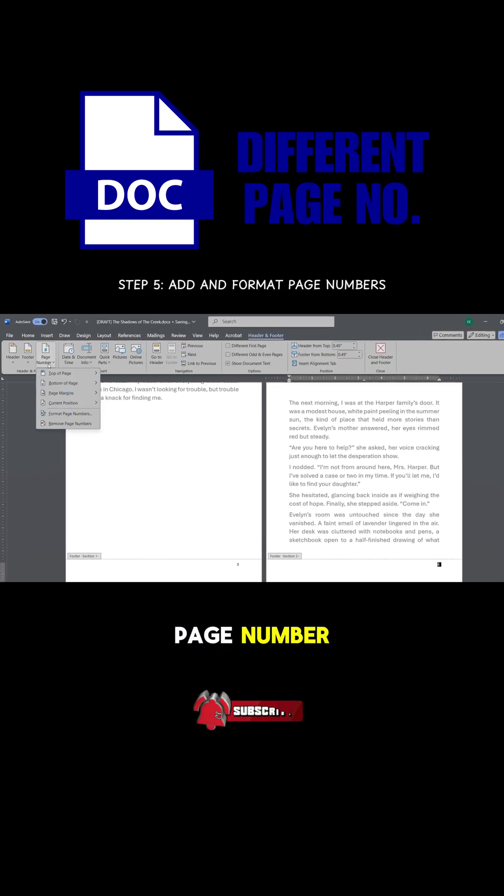
left_click(70, 415)
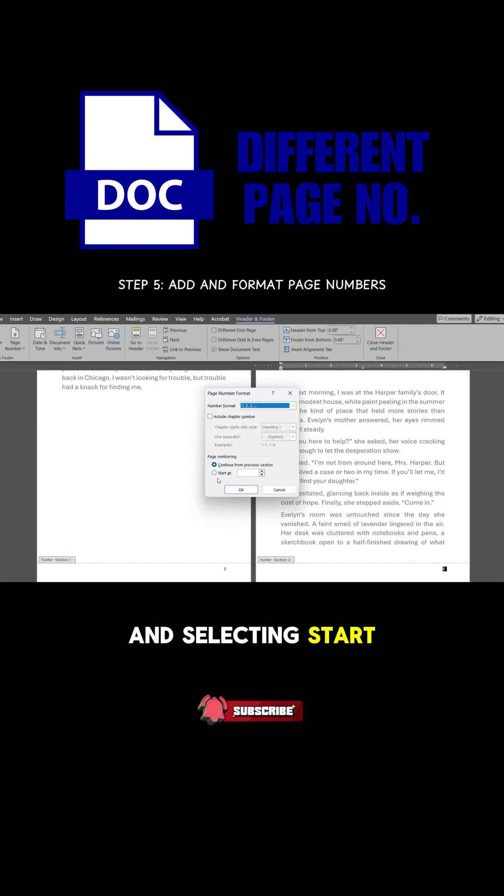
left_click(214, 472)
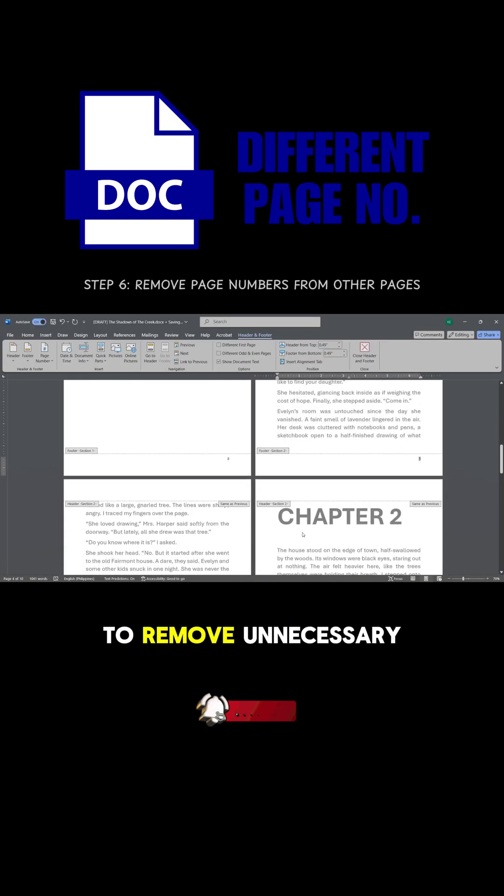
scroll(303, 535, "down", 3)
scroll(303, 535, "down", 3)
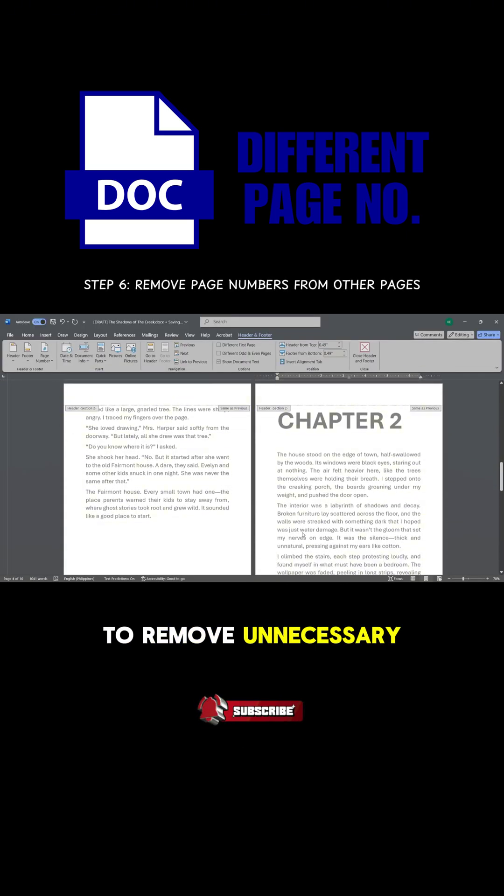
scroll(304, 535, "down", 3)
scroll(303, 535, "down", 3)
scroll(275, 490, "up", 4)
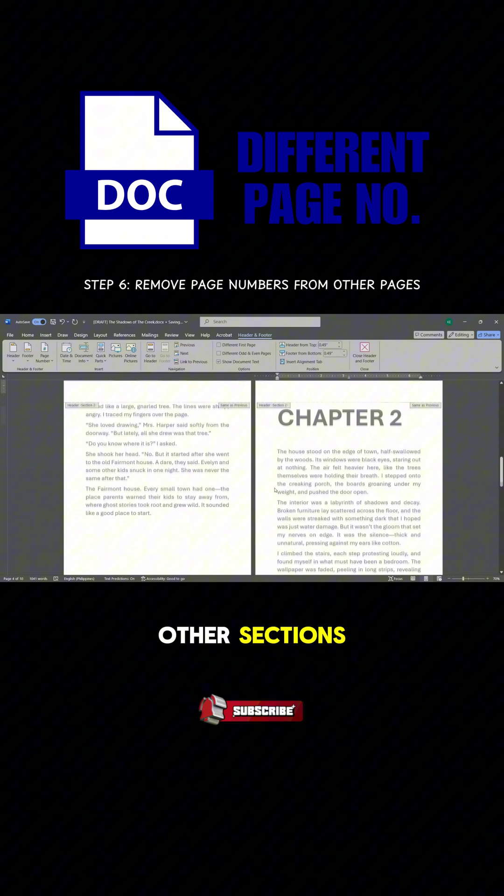
scroll(276, 489, "up", 3)
scroll(246, 505, "up", 2)
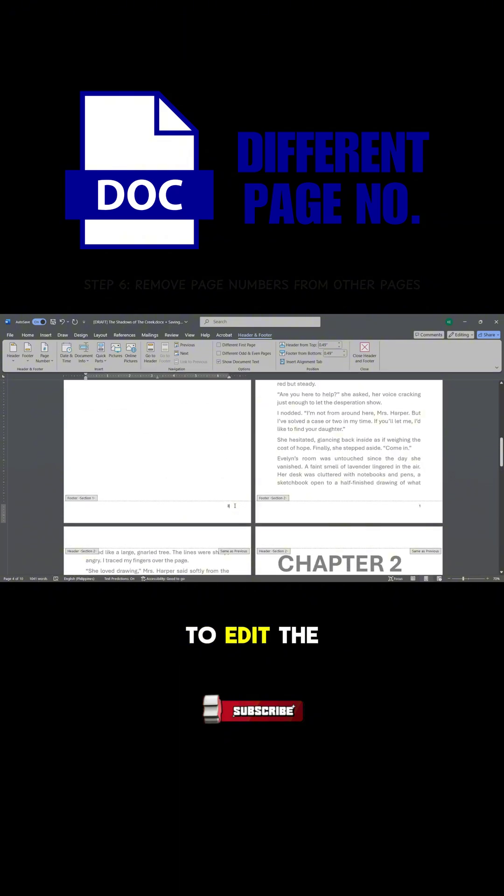